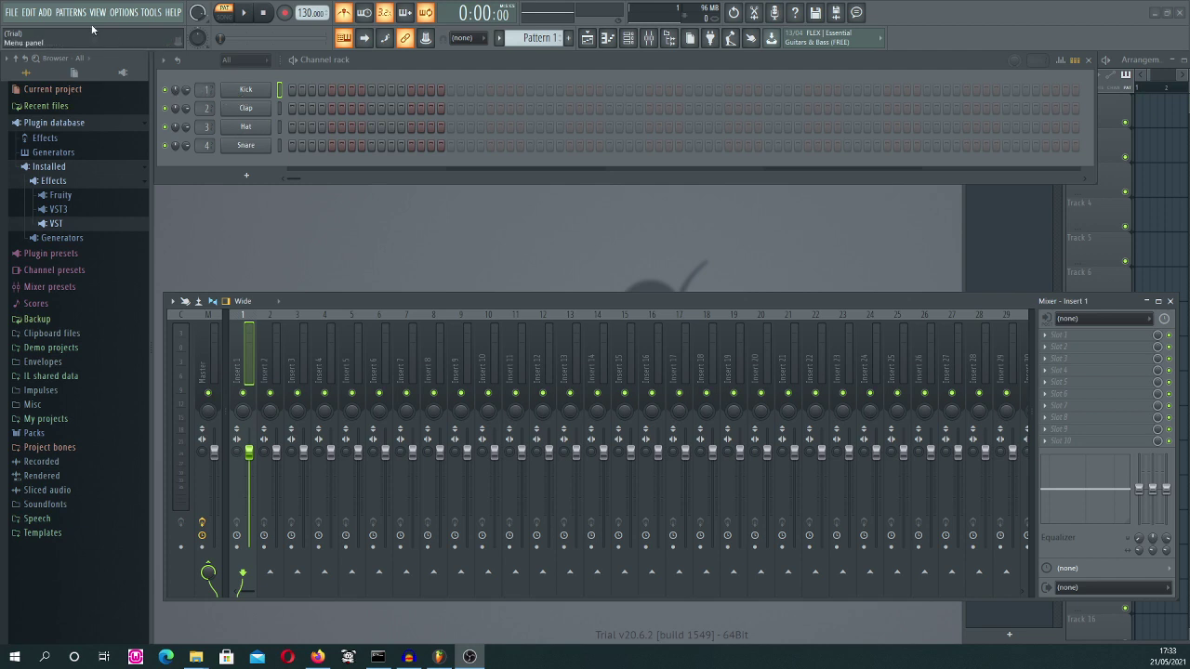
Fast-rescan the plugin list and expand the browser's installed VST plugins to show Analog Lab 4 and V.
{"action": "left_click", "coordinate": [45, 12]}
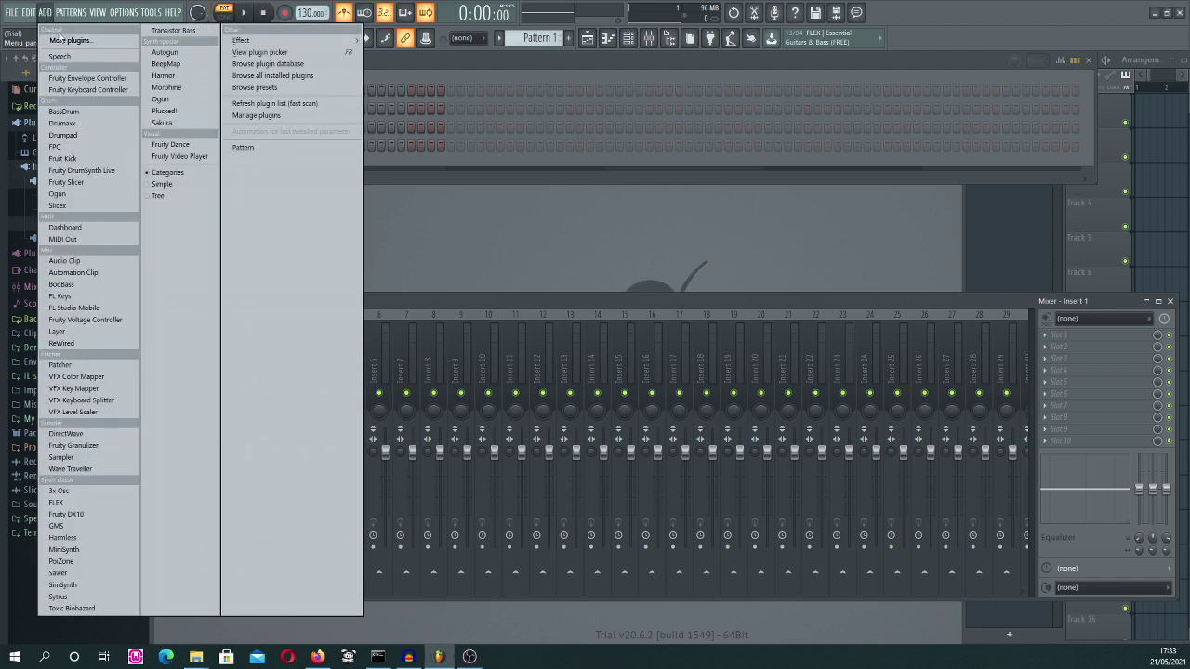
{"action": "left_click", "coordinate": [315, 105]}
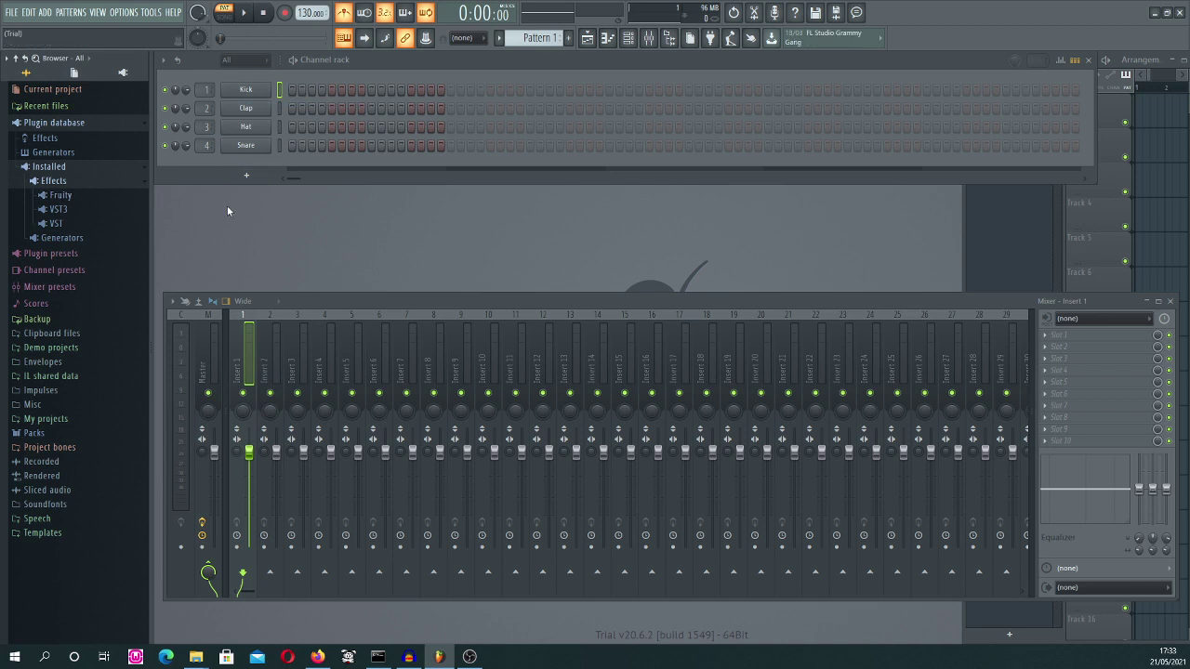
{"action": "left_click", "coordinate": [67, 223]}
{"action": "left_click_drag", "start_coordinate": [72, 249], "coordinate": [233, 102]}
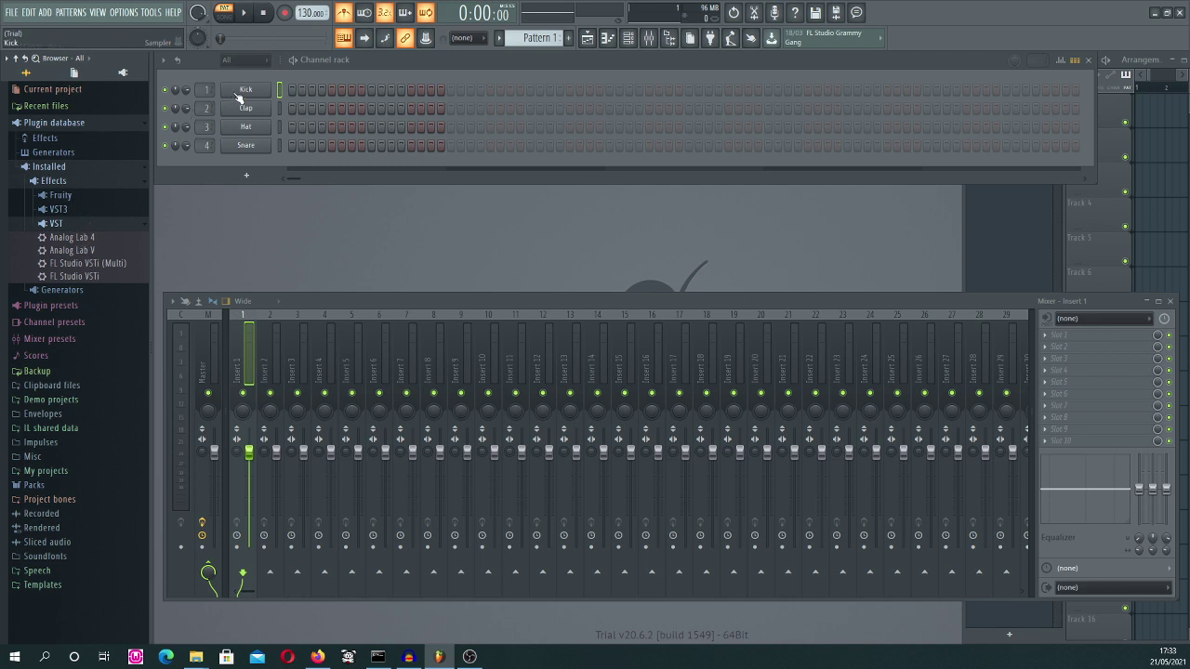
Open the Plugin Manager from the ADD menu, listing all 124 plugins.
{"action": "right_click", "coordinate": [237, 97]}
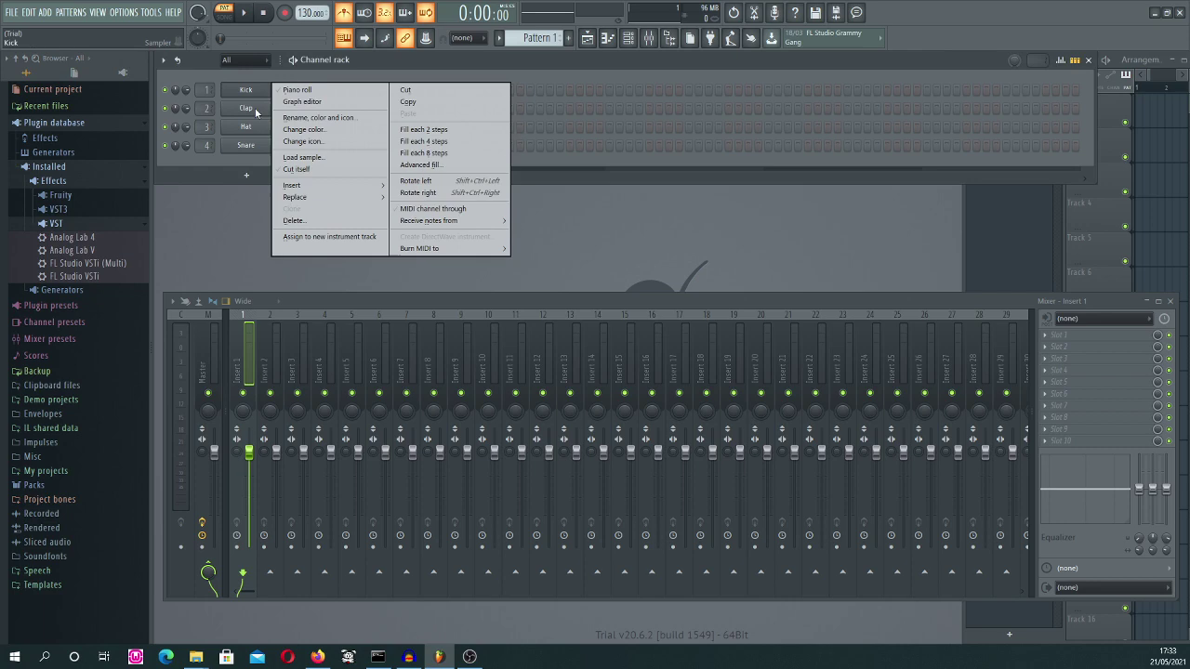
{"action": "mouse_move", "coordinate": [340, 197]}
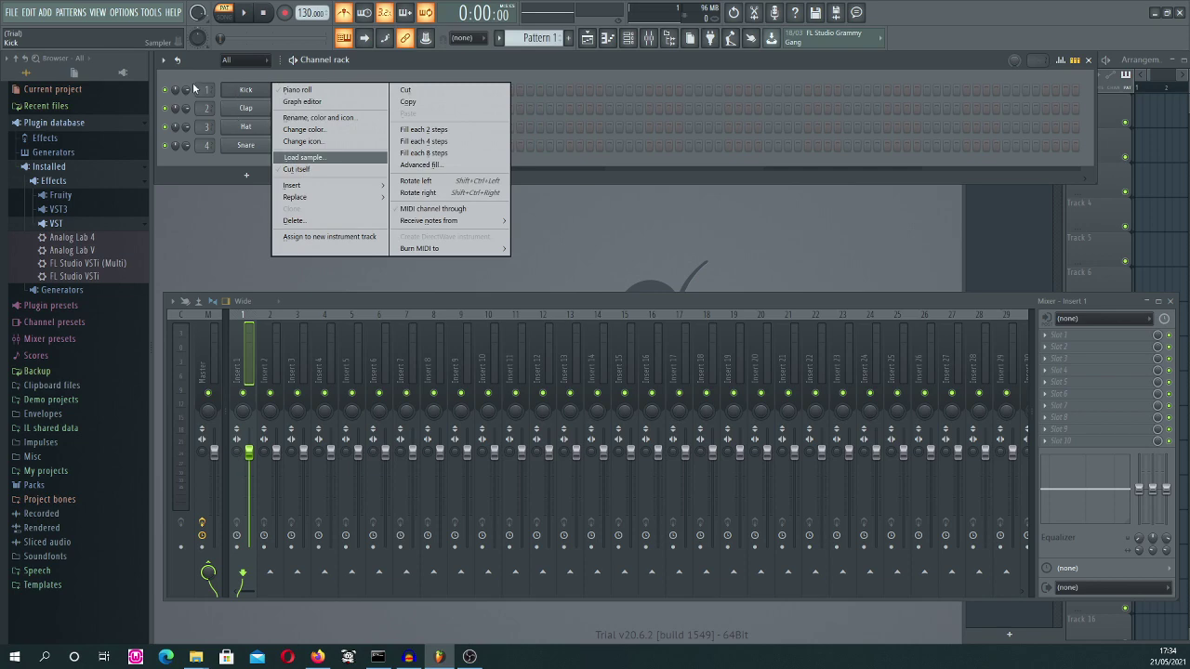
{"action": "left_click", "coordinate": [45, 13]}
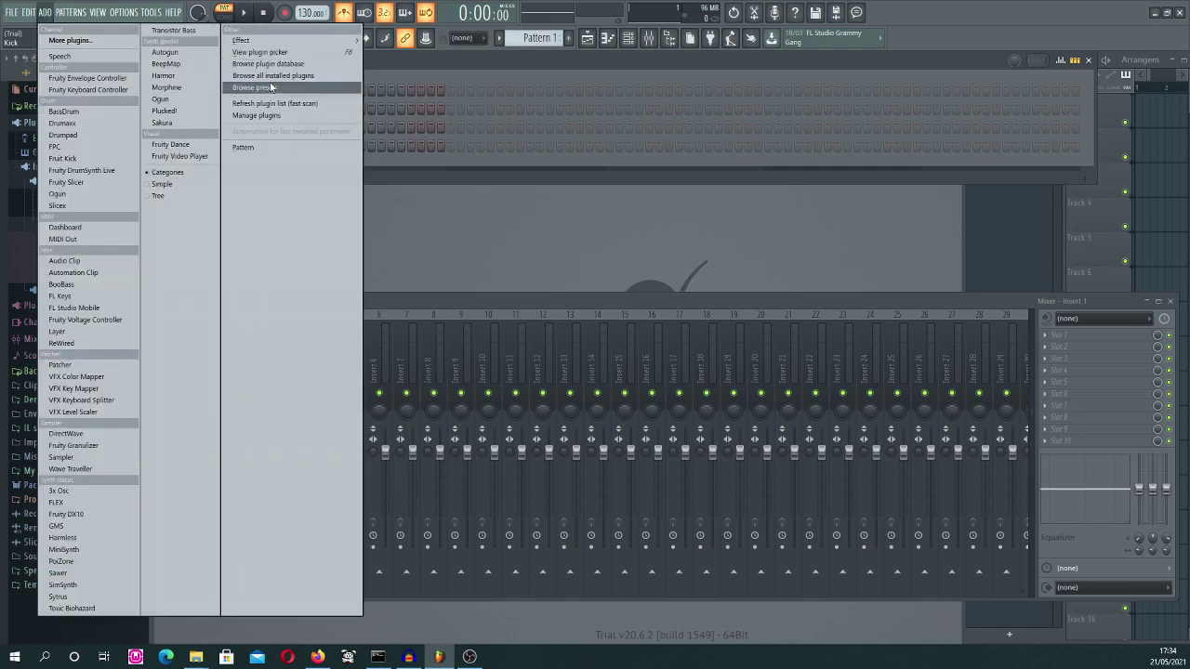
{"action": "left_click", "coordinate": [273, 115]}
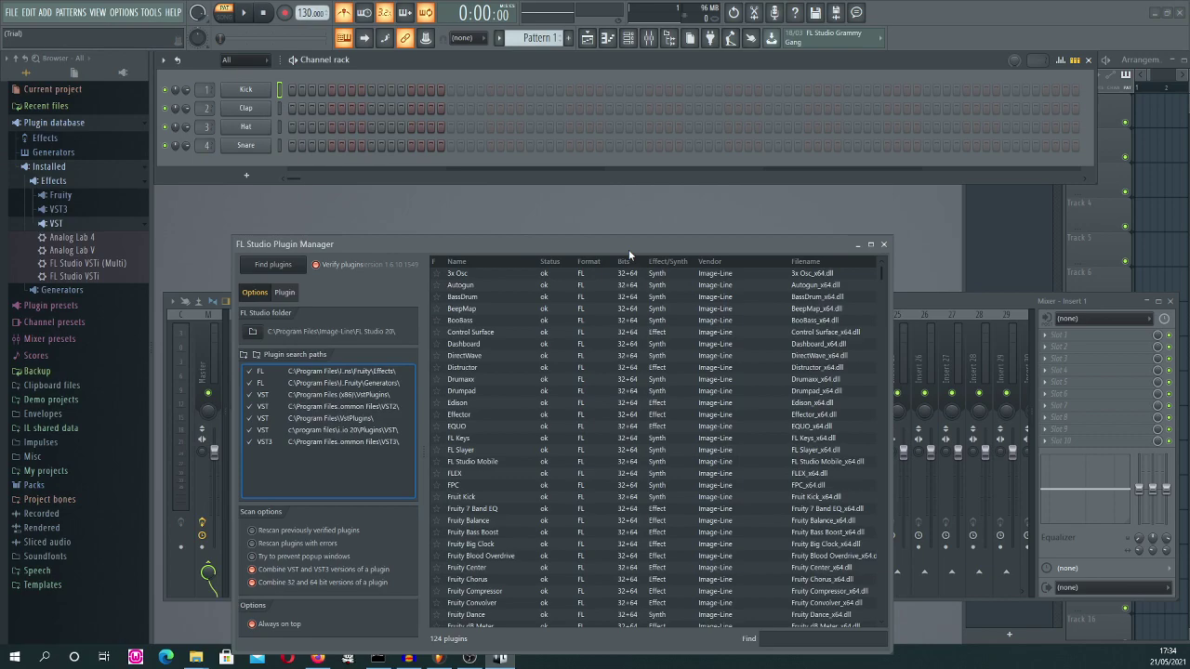
Star Analog Lab 4 and Analog Lab V as favourites at the bottom of the Plugin Manager list.
{"action": "left_click_drag", "start_coordinate": [629, 249], "coordinate": [585, 148]}
{"action": "scroll", "coordinate": [514, 305], "scroll_direction": "down", "scroll_amount": 15}
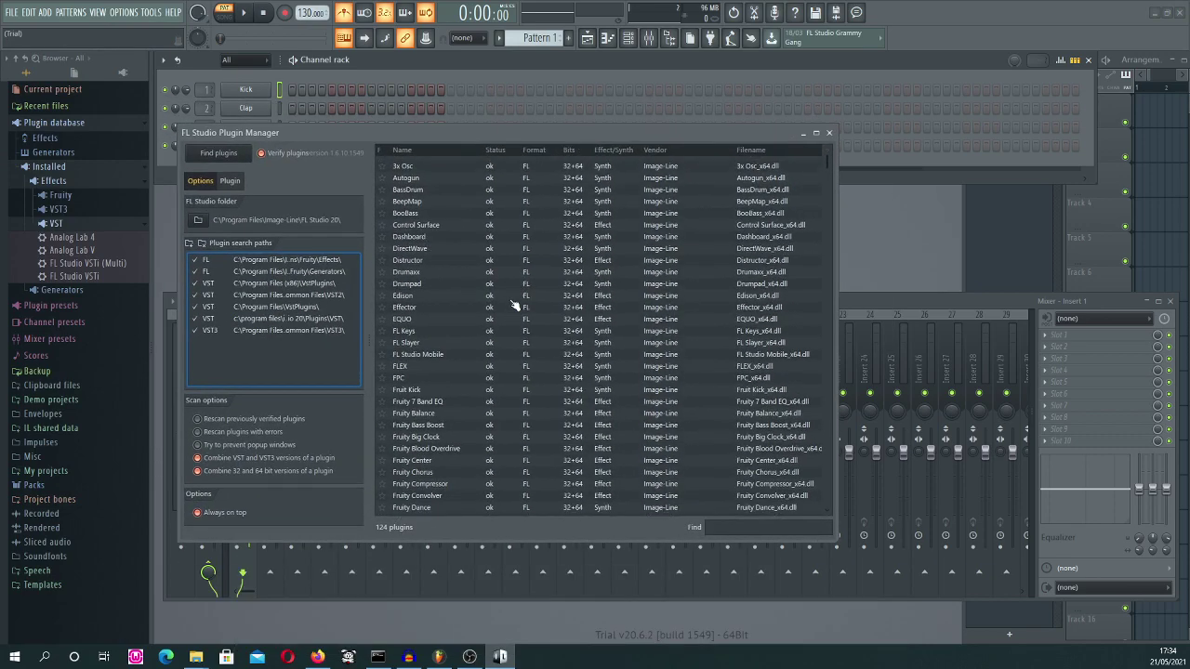
{"action": "scroll", "coordinate": [514, 305], "scroll_direction": "down", "scroll_amount": 1}
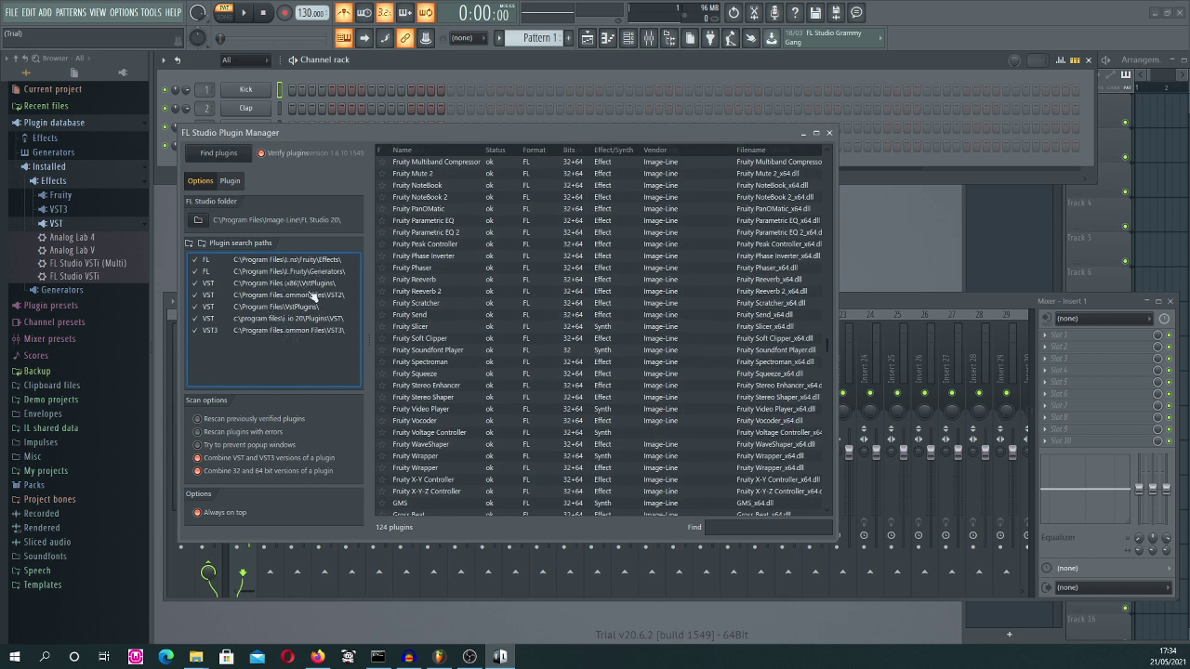
{"action": "scroll", "coordinate": [500, 286], "scroll_direction": "down", "scroll_amount": 15}
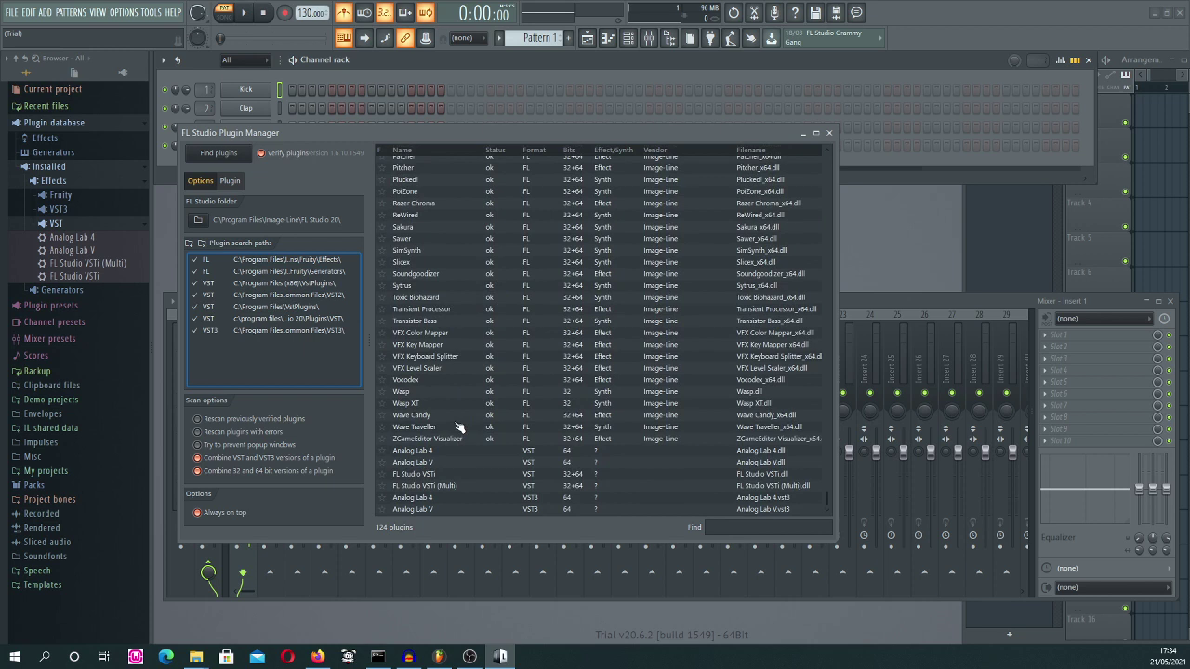
{"action": "left_click", "coordinate": [389, 452]}
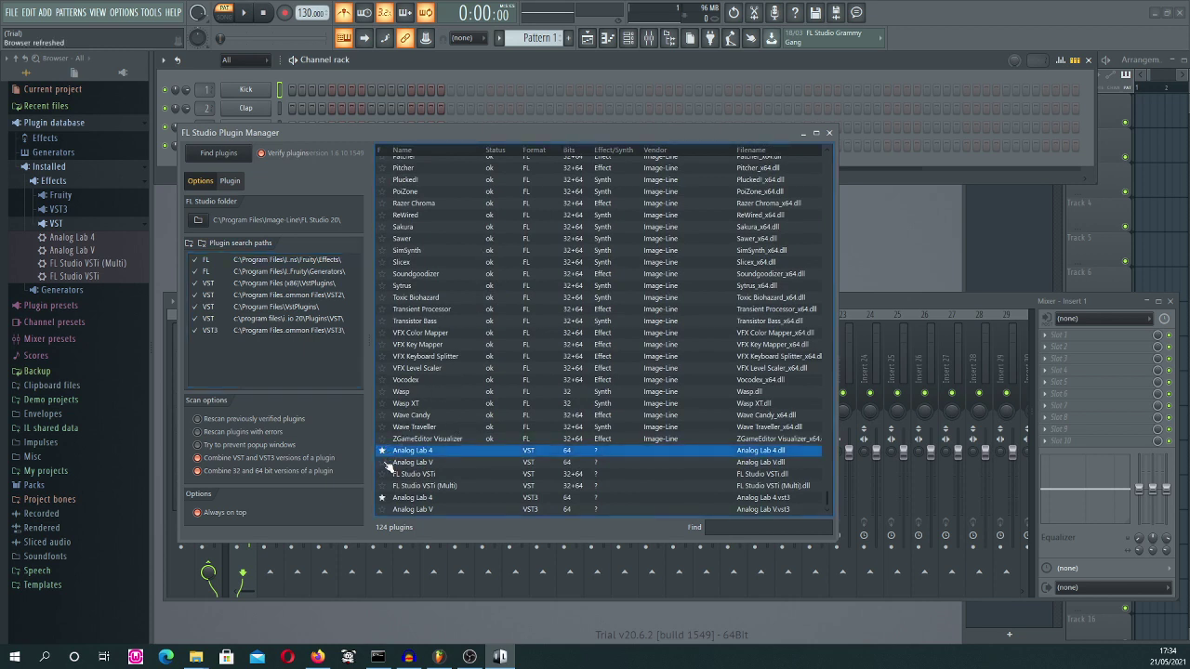
{"action": "left_click", "coordinate": [388, 462]}
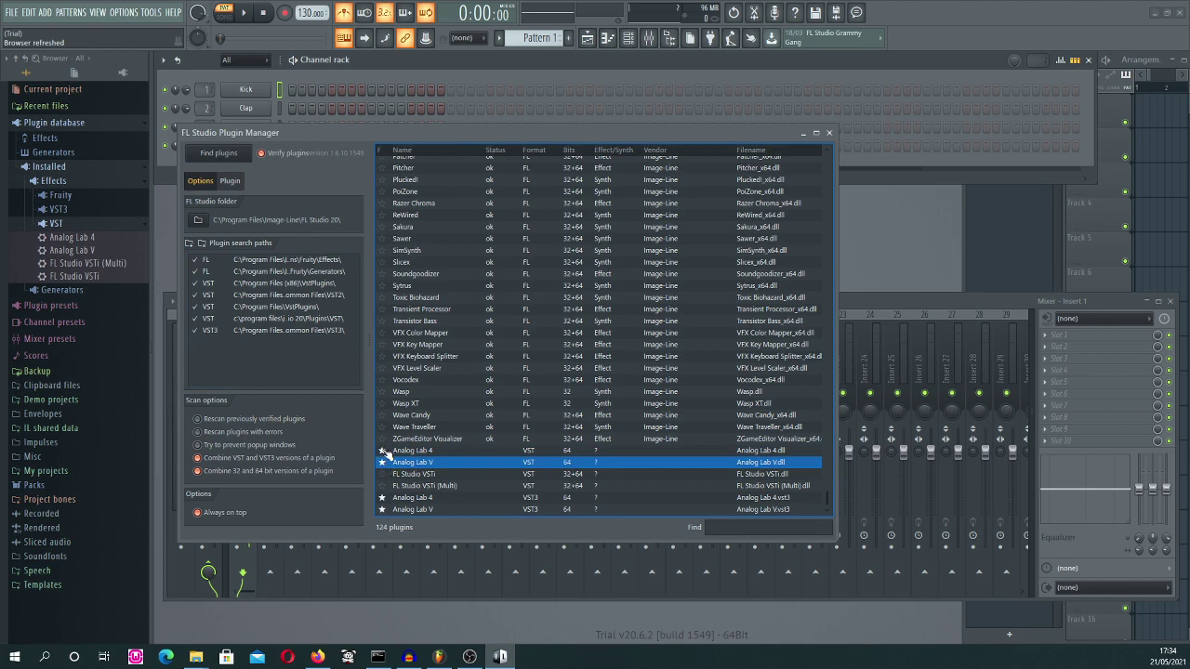
Close the Plugin Manager and replace the Kick channel's instrument with Analog Lab V.
{"action": "left_click", "coordinate": [829, 132]}
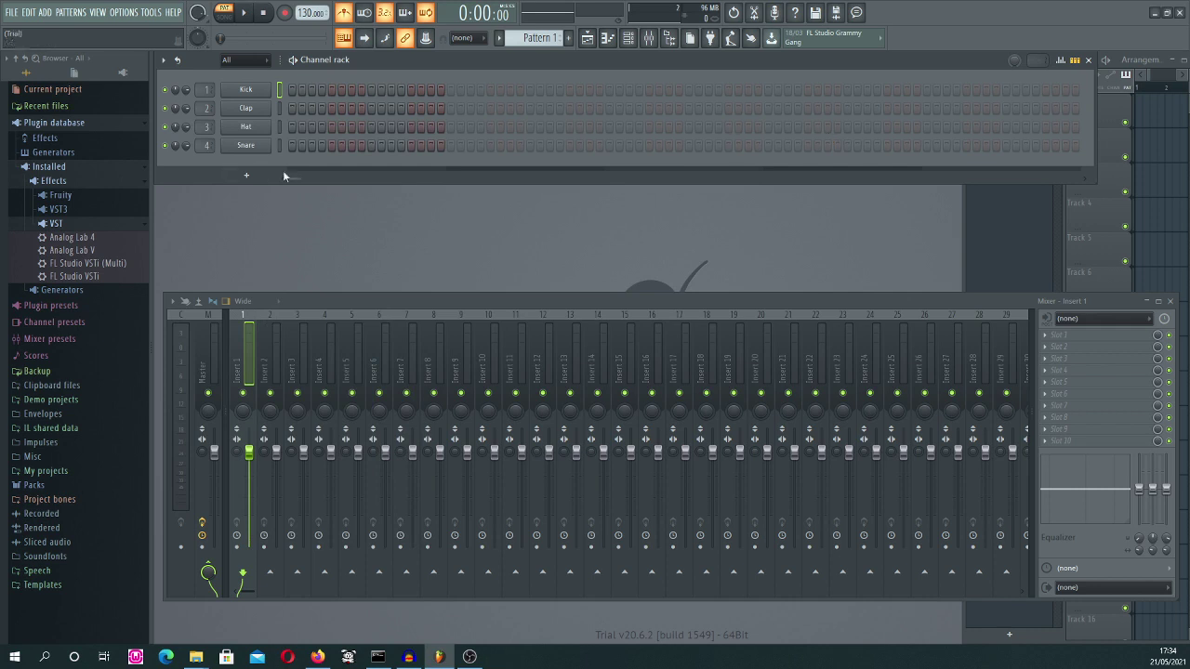
{"action": "right_click", "coordinate": [245, 90]}
{"action": "mouse_move", "coordinate": [335, 198]}
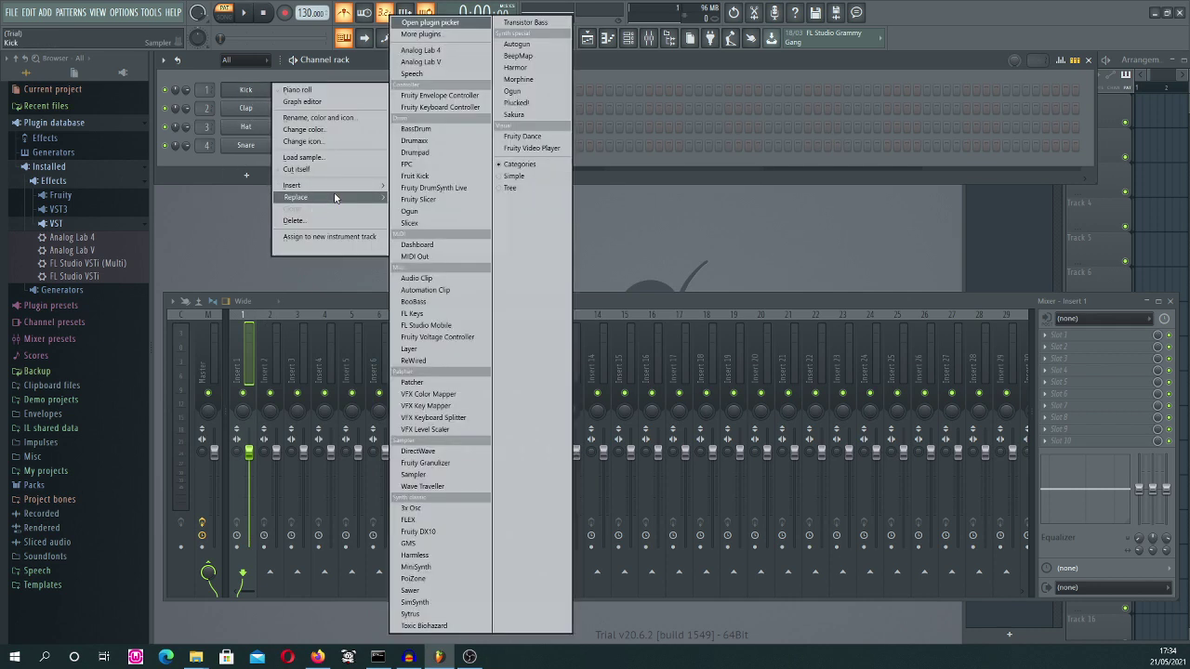
{"action": "left_click", "coordinate": [470, 62]}
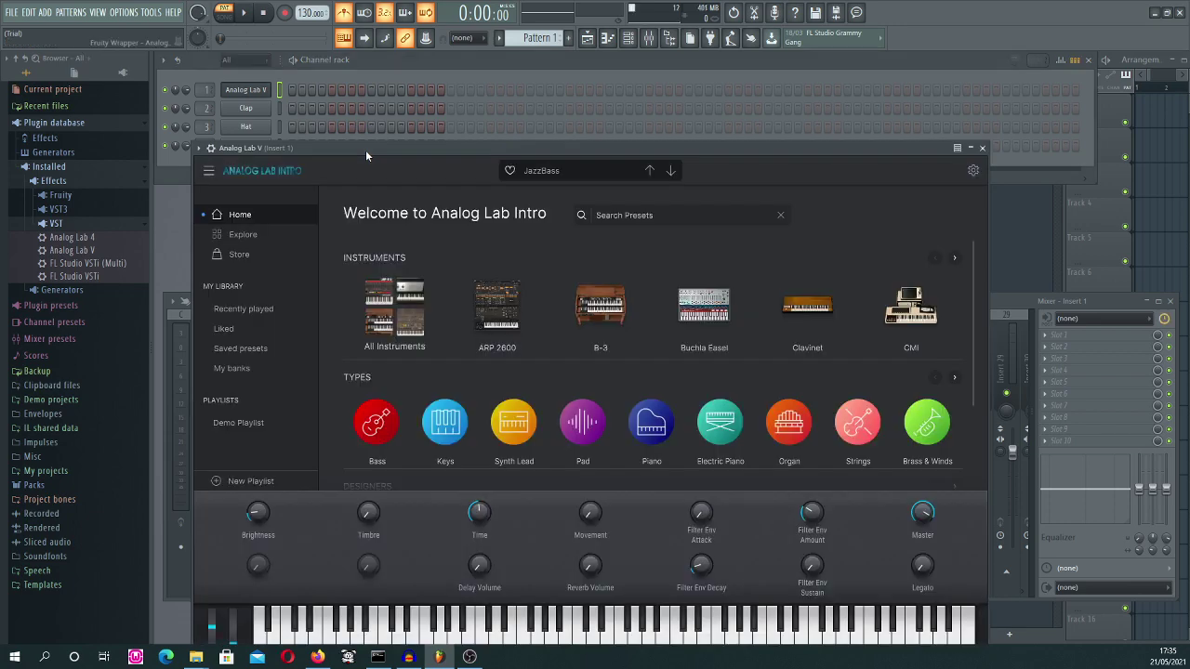
Move the Analog Lab V window to the lower right, beside the channel rack and mixer.
{"action": "left_click_drag", "start_coordinate": [366, 149], "coordinate": [376, 93]}
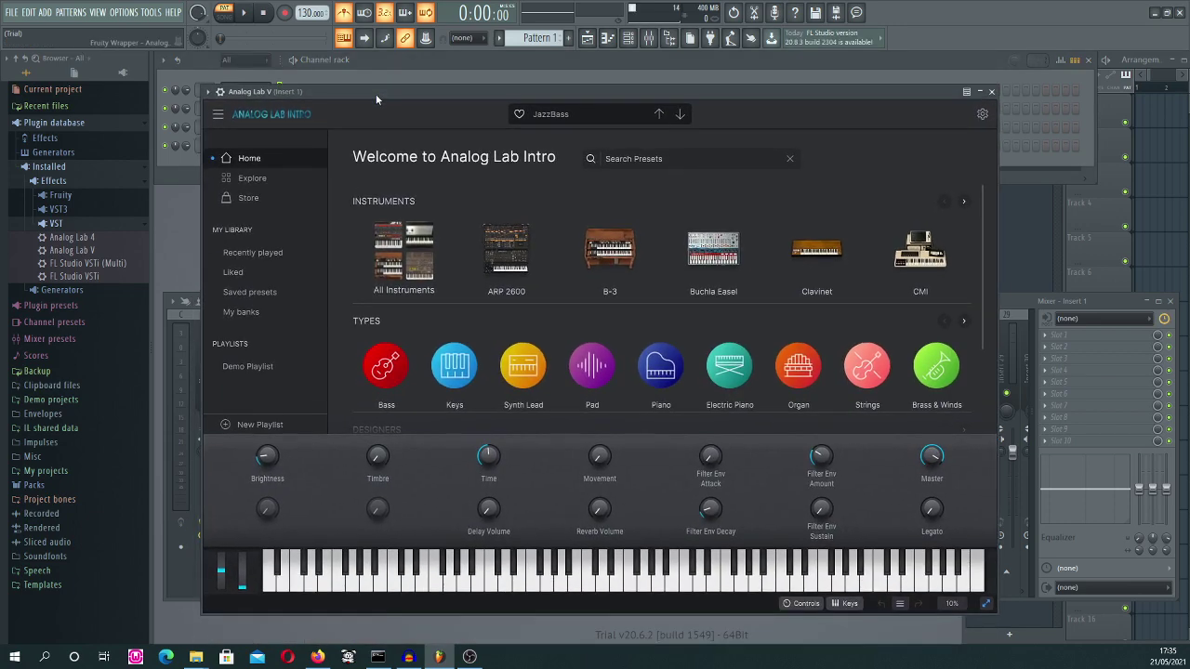
{"action": "left_click", "coordinate": [217, 115]}
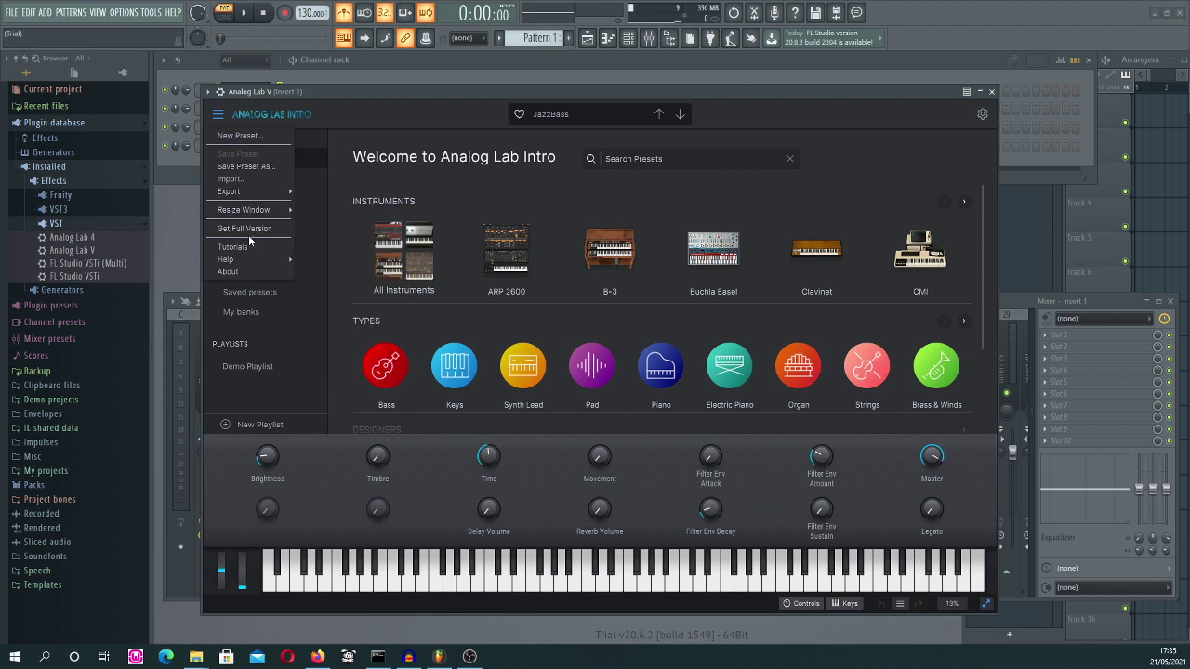
{"action": "left_click", "coordinate": [218, 115]}
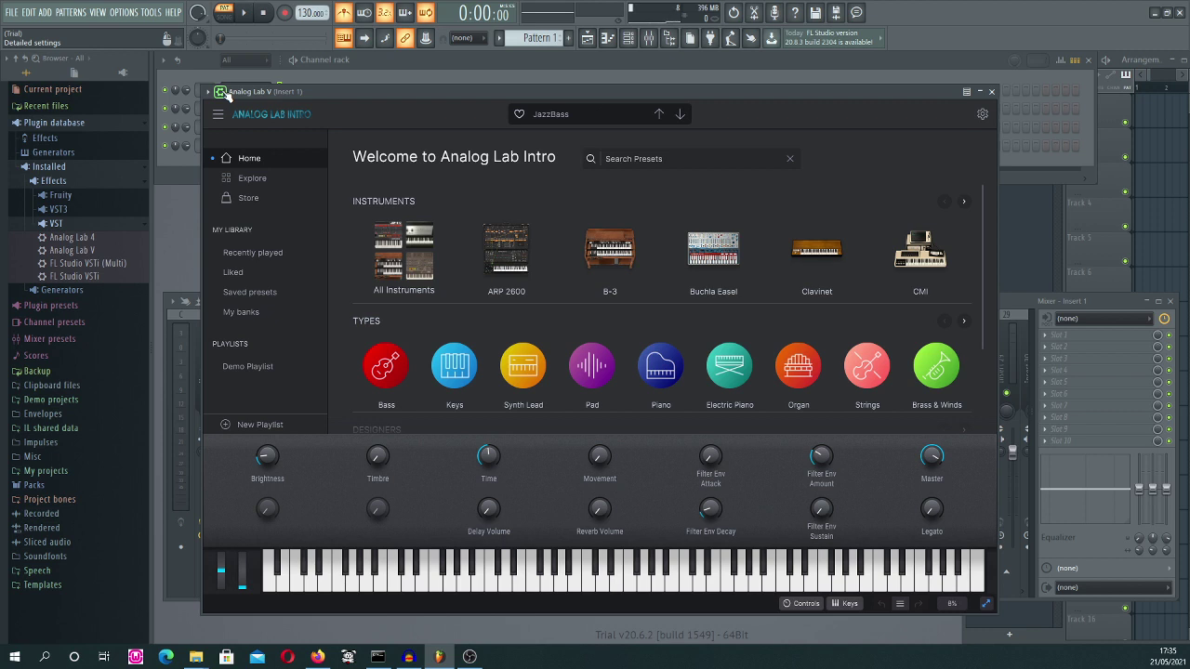
{"action": "left_click_drag", "start_coordinate": [224, 94], "coordinate": [375, 128]}
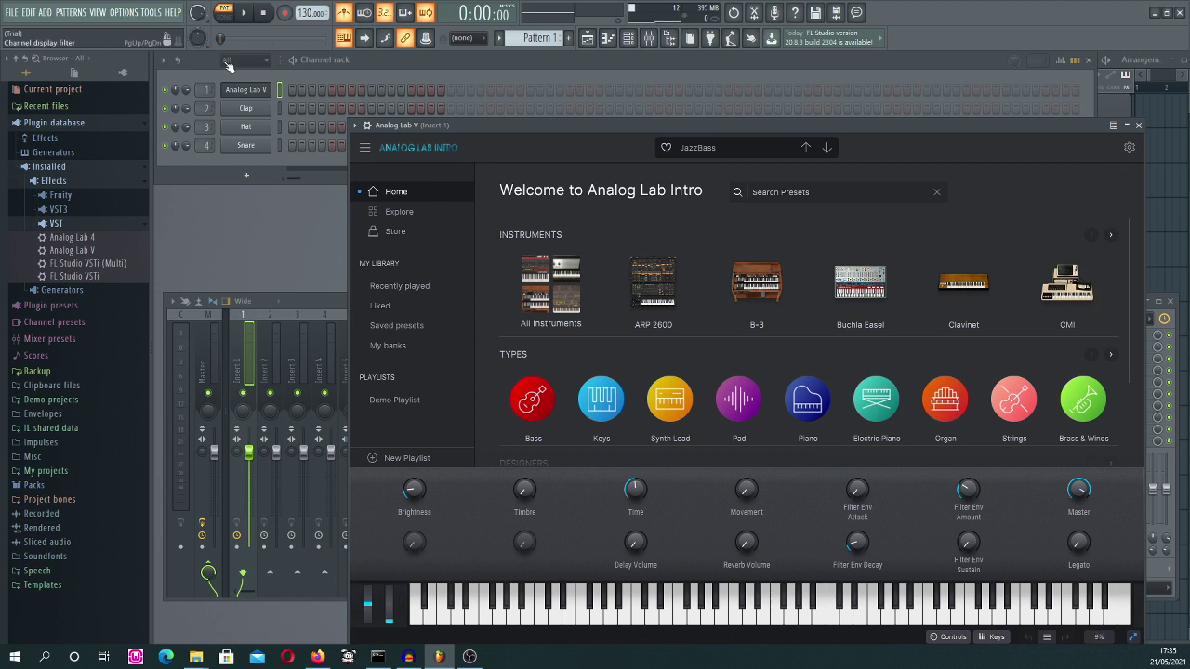
Close the Analog Lab V plugin window.
{"action": "left_click", "coordinate": [136, 15]}
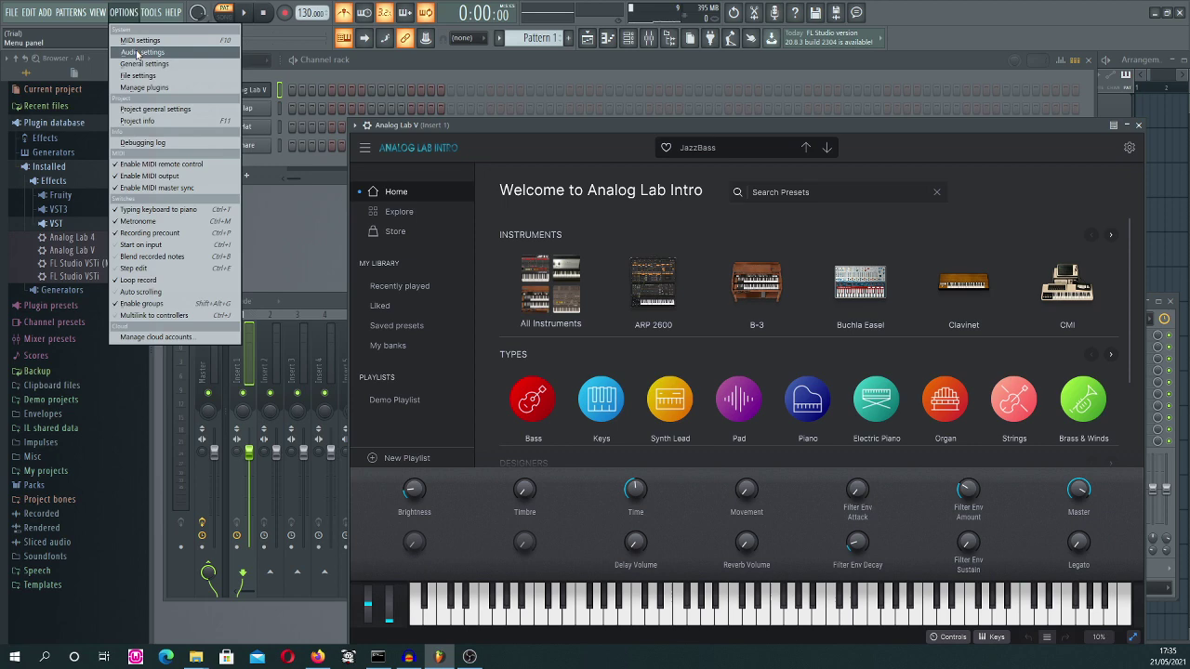
{"action": "left_click", "coordinate": [282, 91]}
{"action": "left_click", "coordinate": [251, 90]}
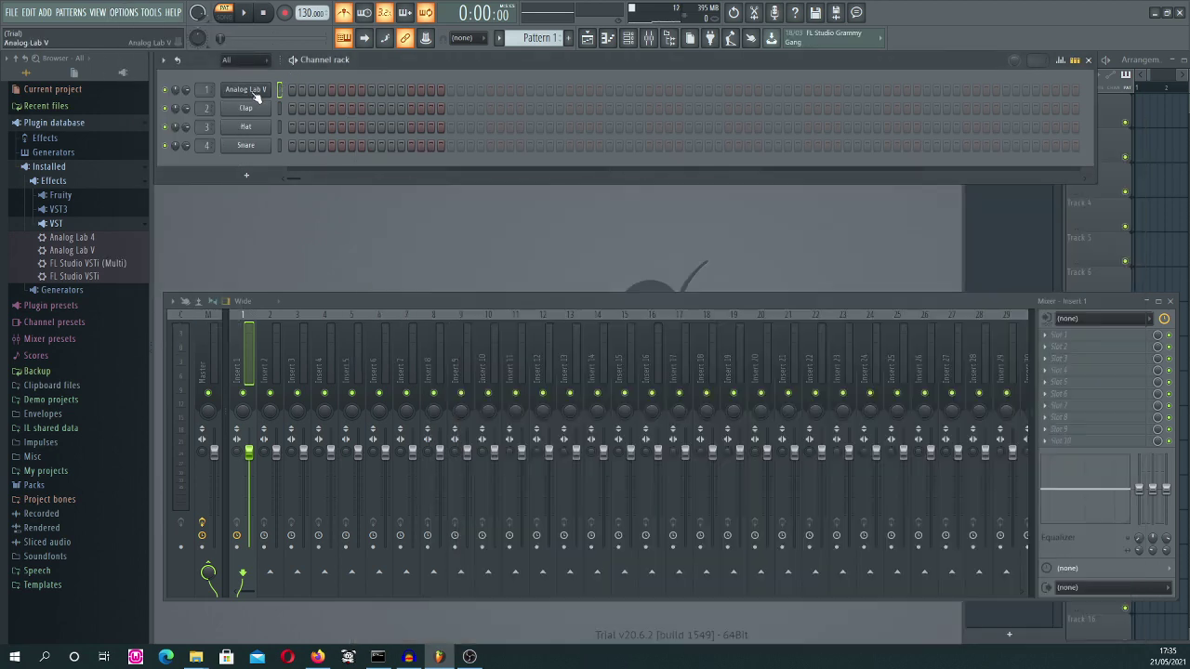
Play test notes on Analog Lab V with the V and X keys, then show the channel's options.
{"action": "key", "text": "v"}
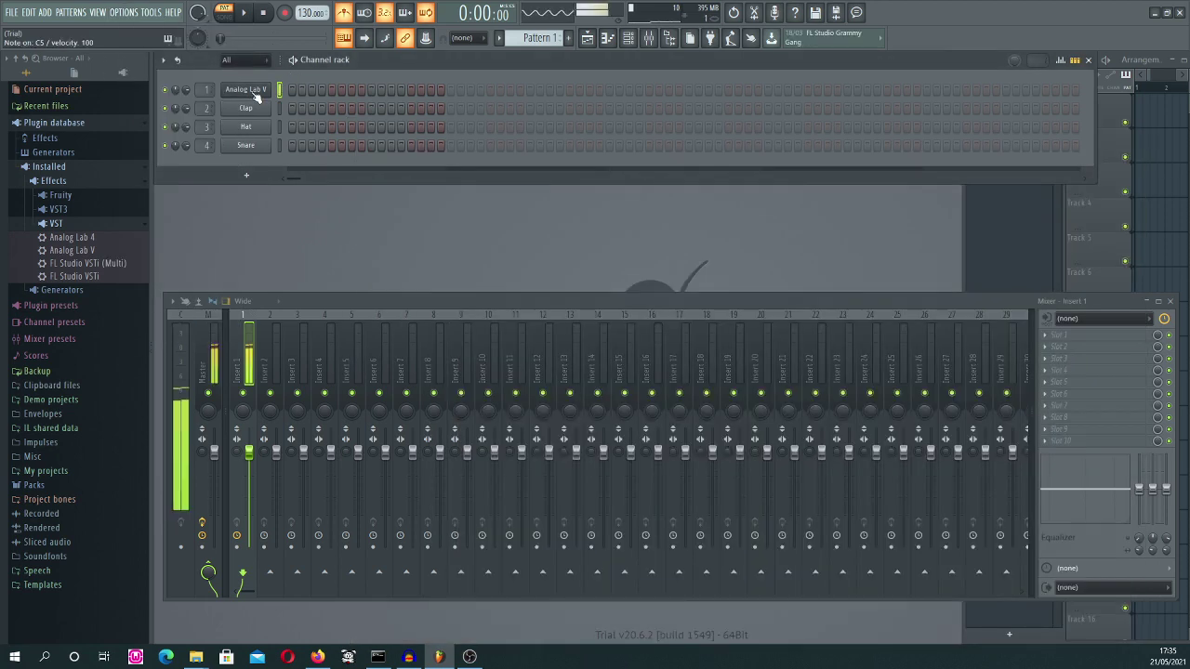
{"action": "key", "text": "v"}
{"action": "key", "text": "x"}
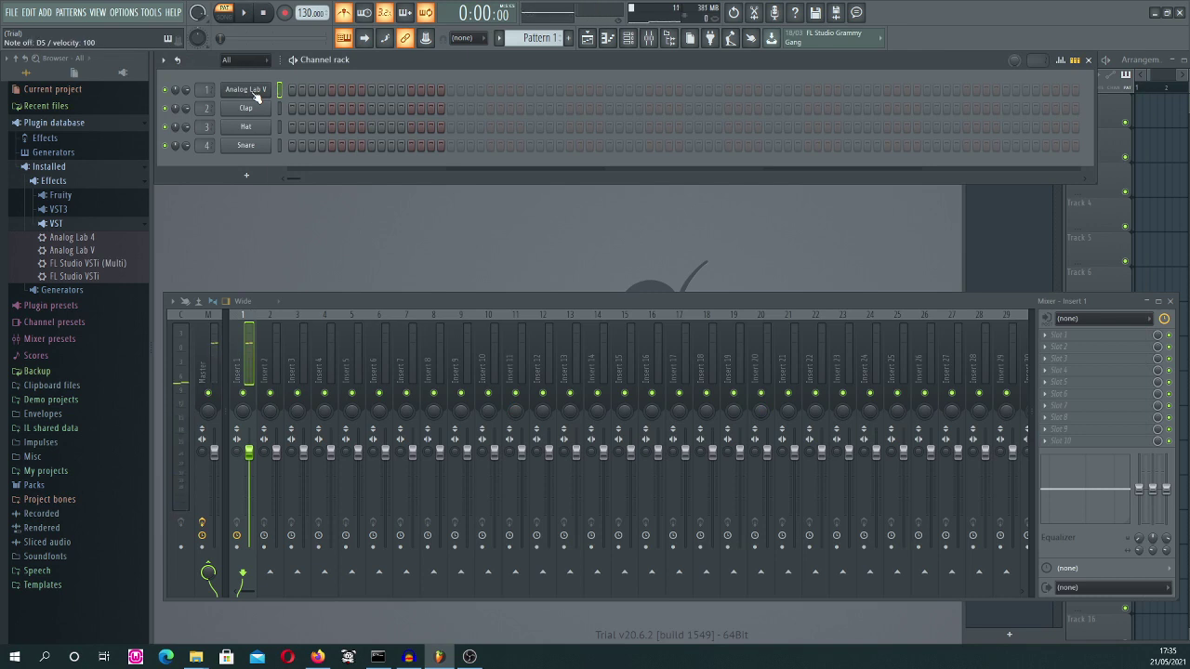
{"action": "right_click", "coordinate": [254, 95]}
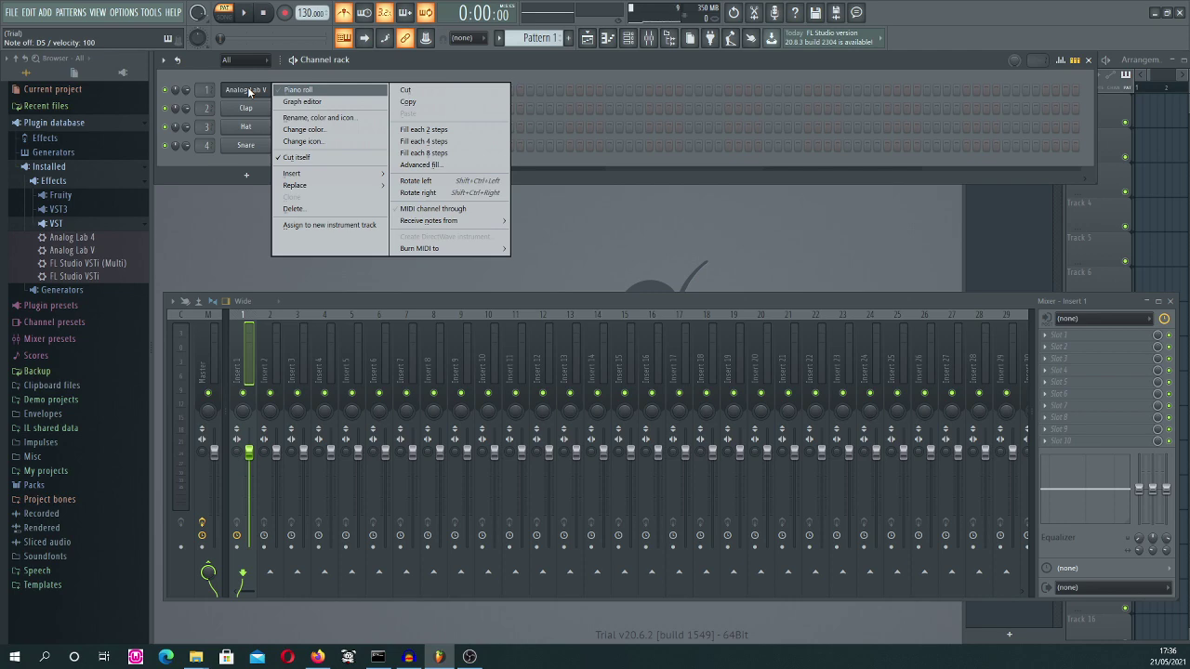
Reopen the Analog Lab V window and load the Celmo preset from the Liked presets list.
{"action": "left_click", "coordinate": [251, 91]}
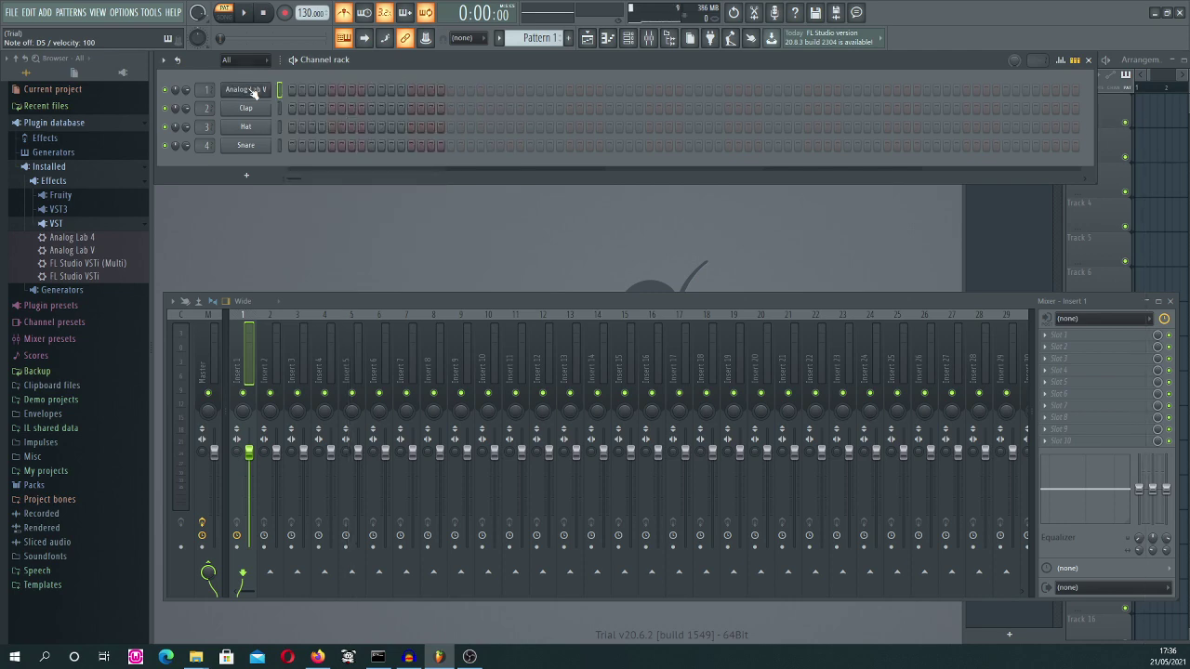
{"action": "left_click", "coordinate": [251, 92]}
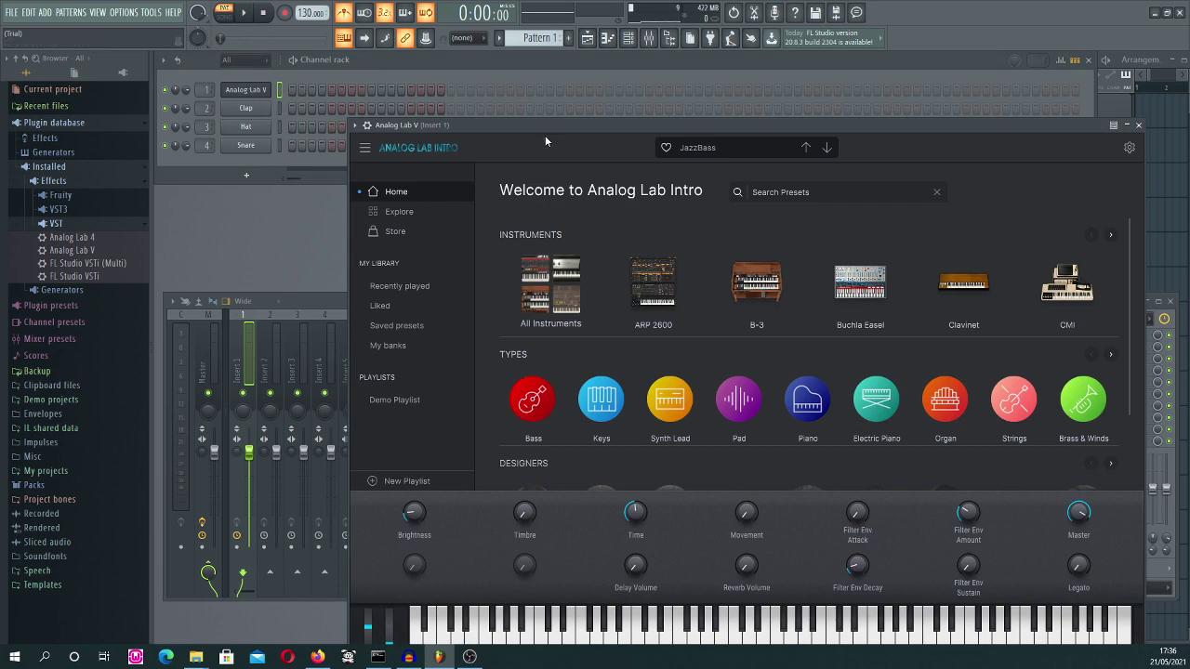
{"action": "left_click_drag", "start_coordinate": [544, 133], "coordinate": [503, 109]}
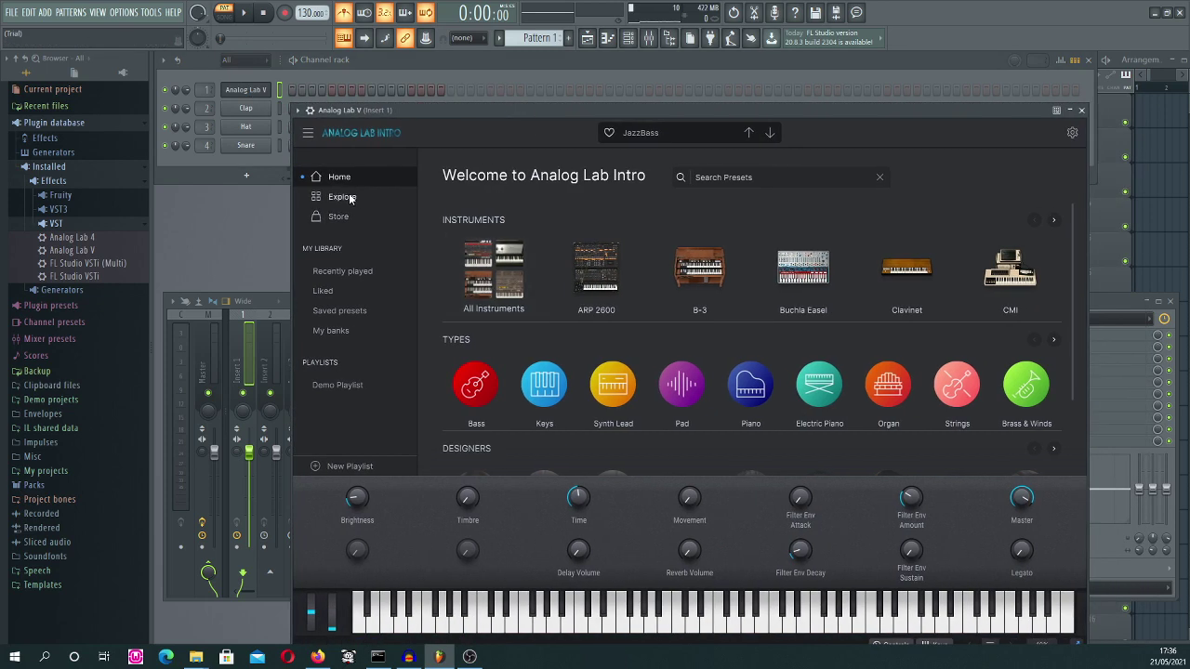
{"action": "left_click", "coordinate": [330, 291]}
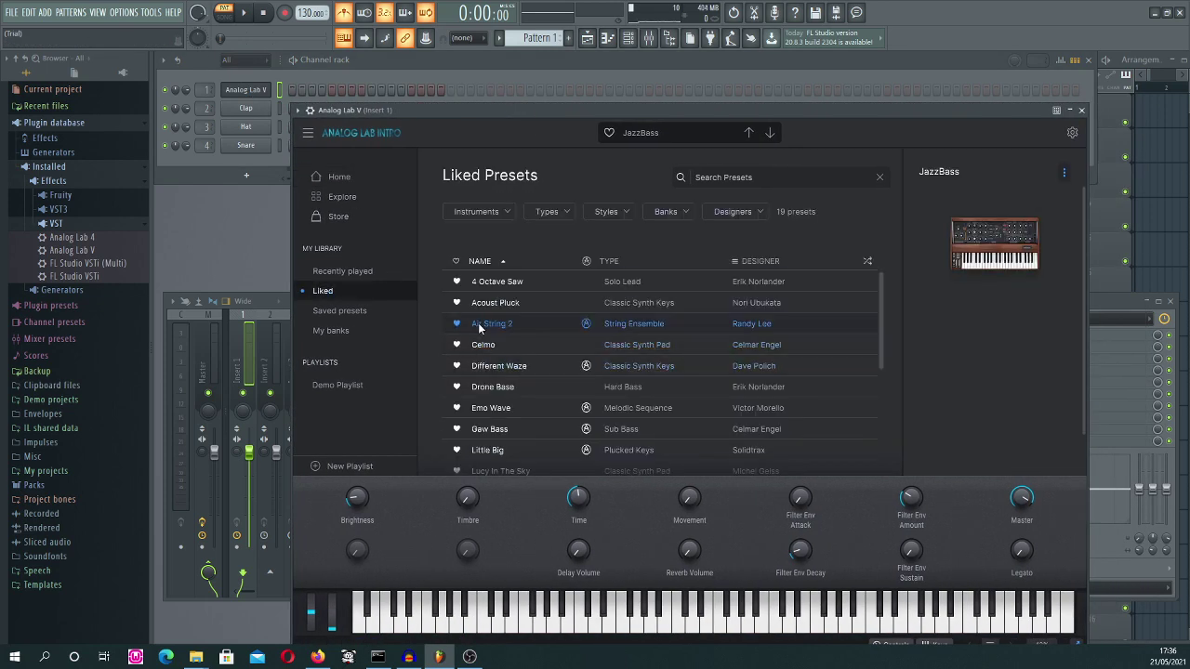
{"action": "left_click", "coordinate": [491, 345]}
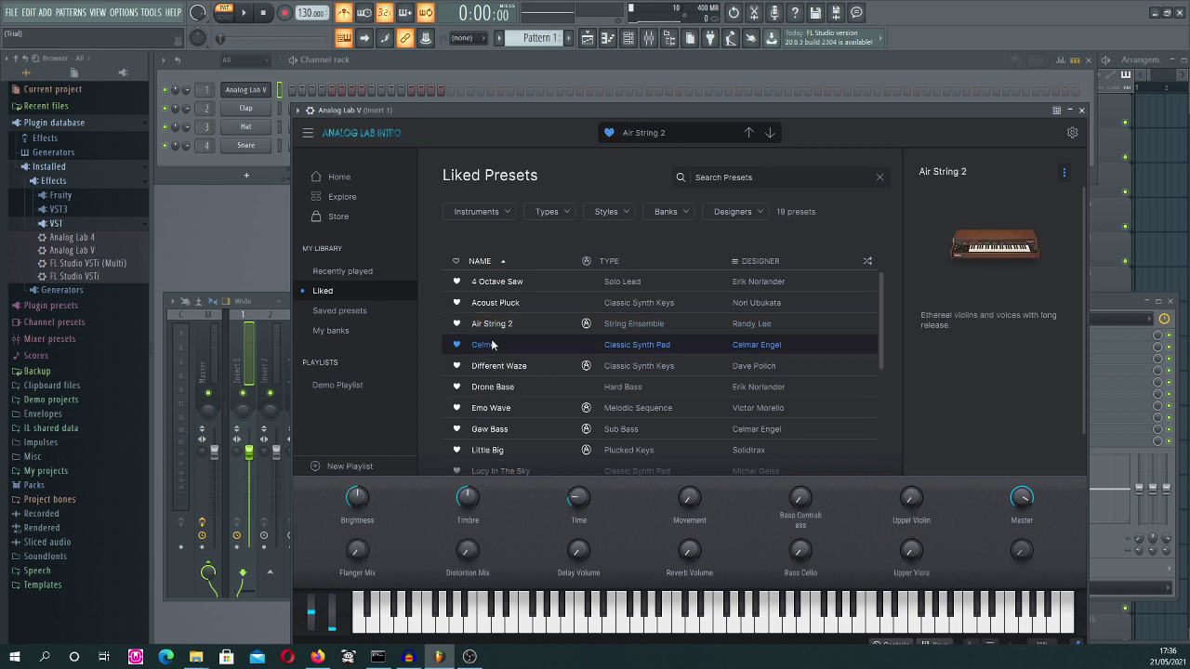